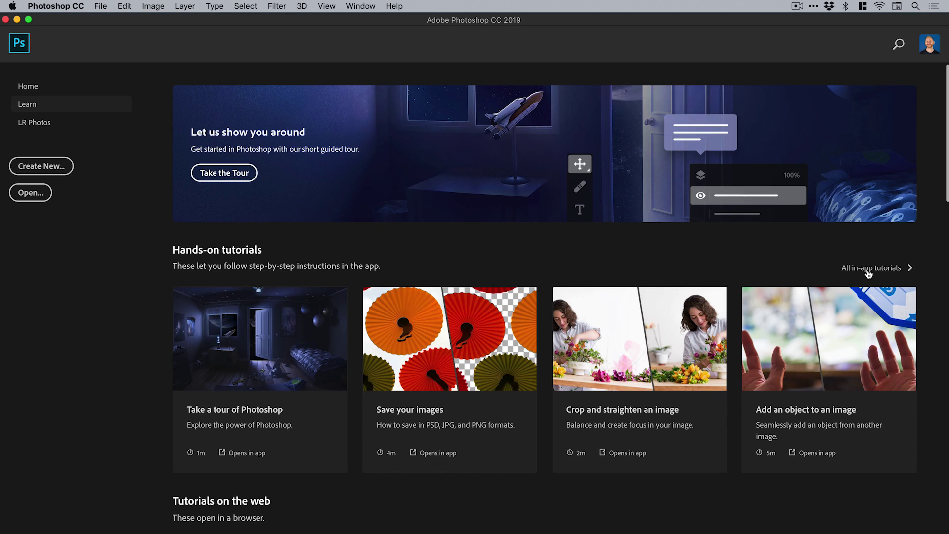
# Scroll down the Learn page through the tutorial list to Tutorials on the web.
pyautogui.scroll(-3, 526, 250)
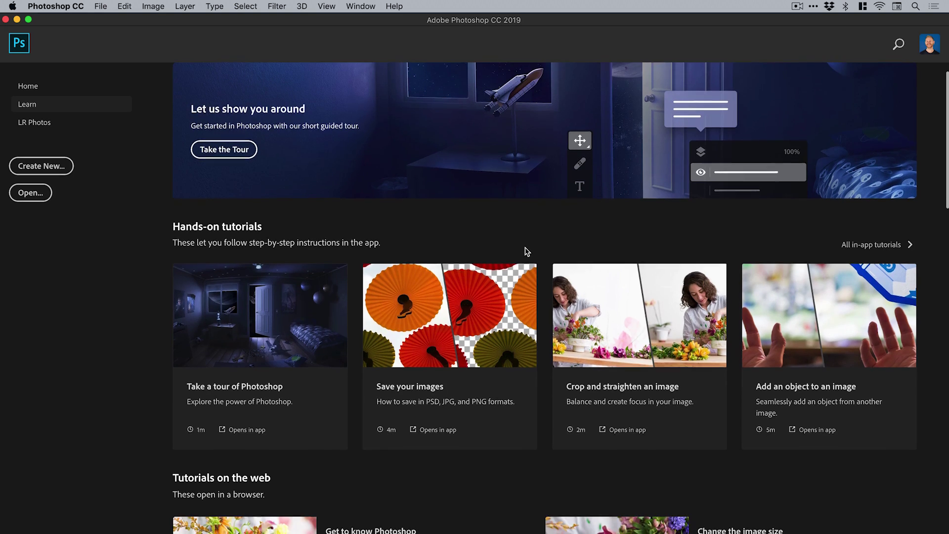
pyautogui.scroll(-6, 525, 252)
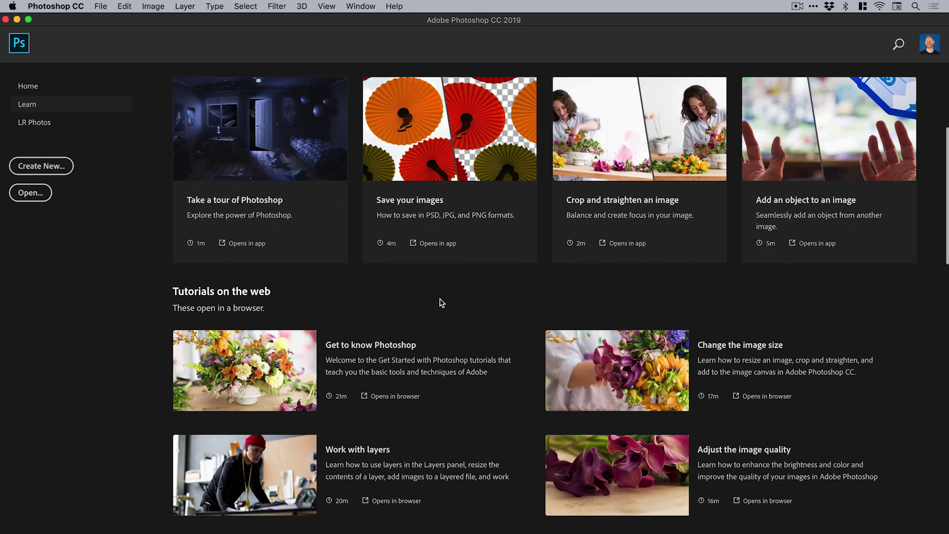
pyautogui.scroll(-5, 442, 303)
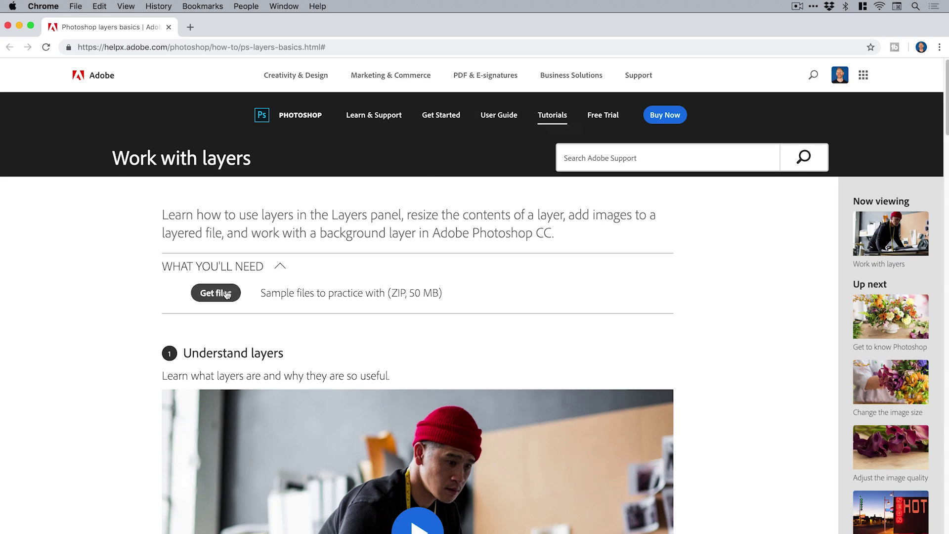
# Scroll through the Work with layers help page, then close Chrome to return to Photoshop.
pyautogui.scroll(-5, 569, 292)
pyautogui.scroll(-10, 731, 314)
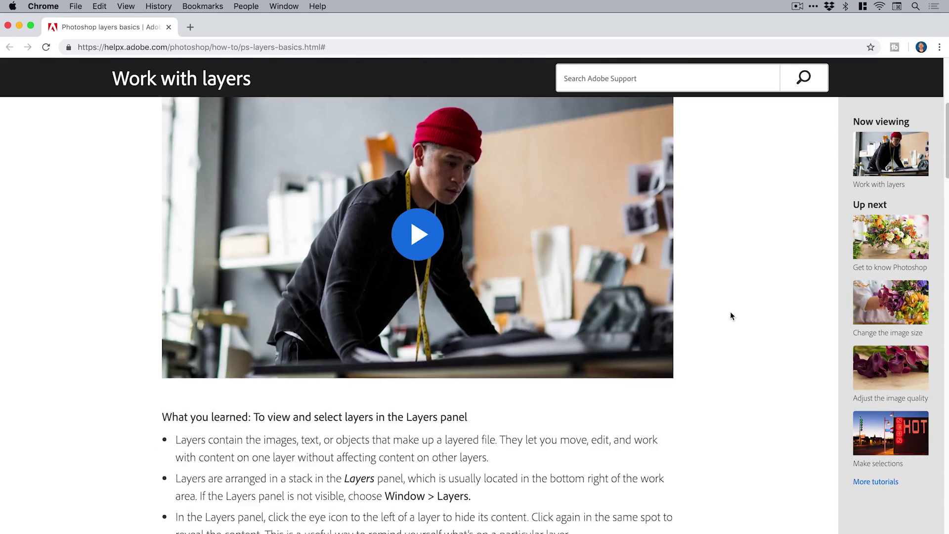
pyautogui.scroll(-12, 731, 314)
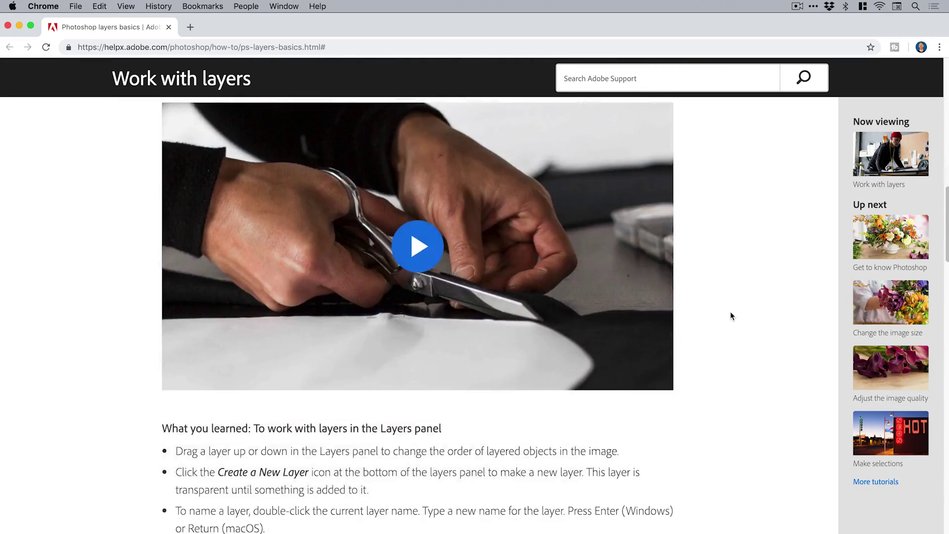
pyautogui.scroll(5, 731, 315)
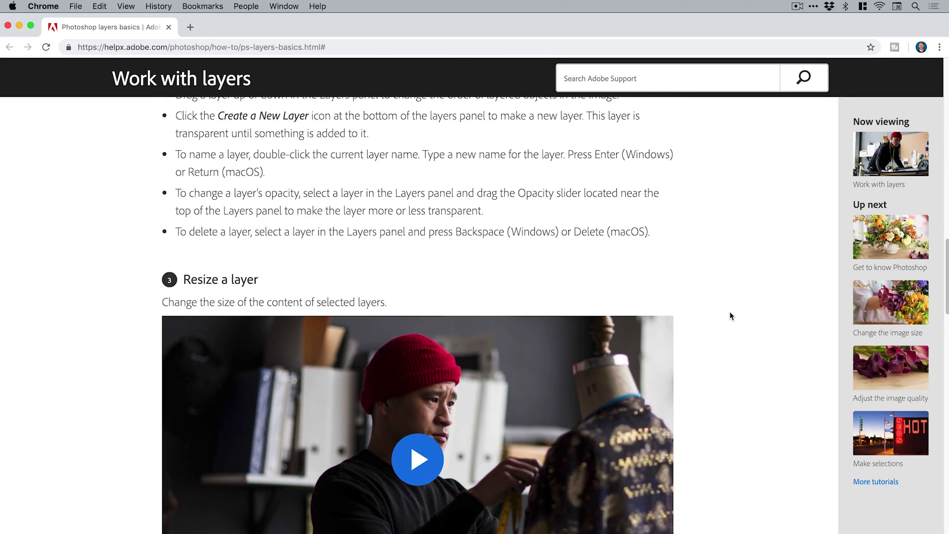
pyautogui.scroll(3, 730, 315)
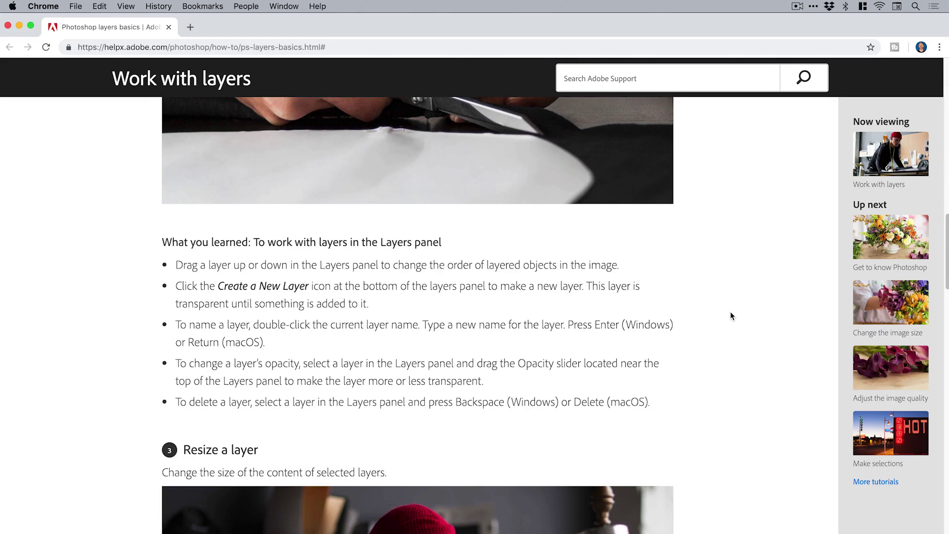
pyautogui.click(8, 25)
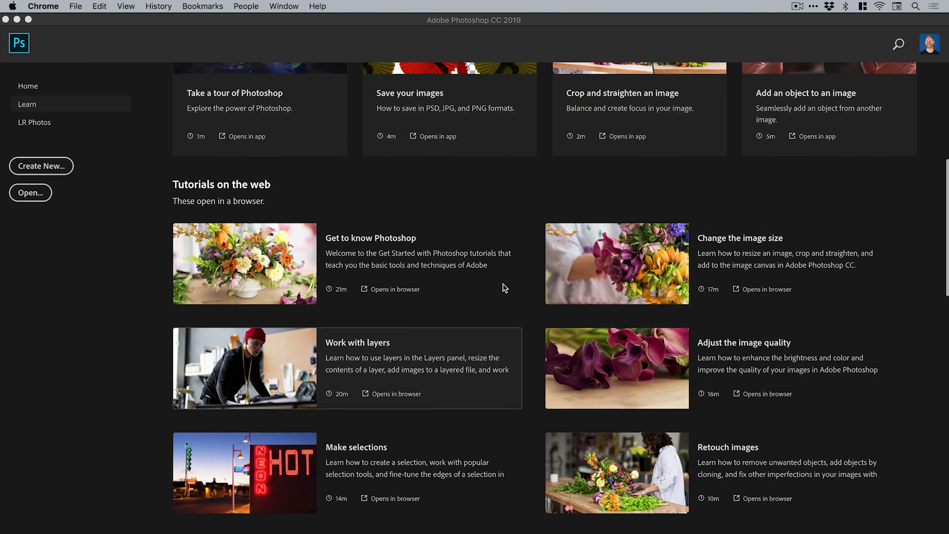
# Create a blank 1920 × 1080 px, 72 ppi document using the Custom preset.
pyautogui.scroll(6, 503, 288)
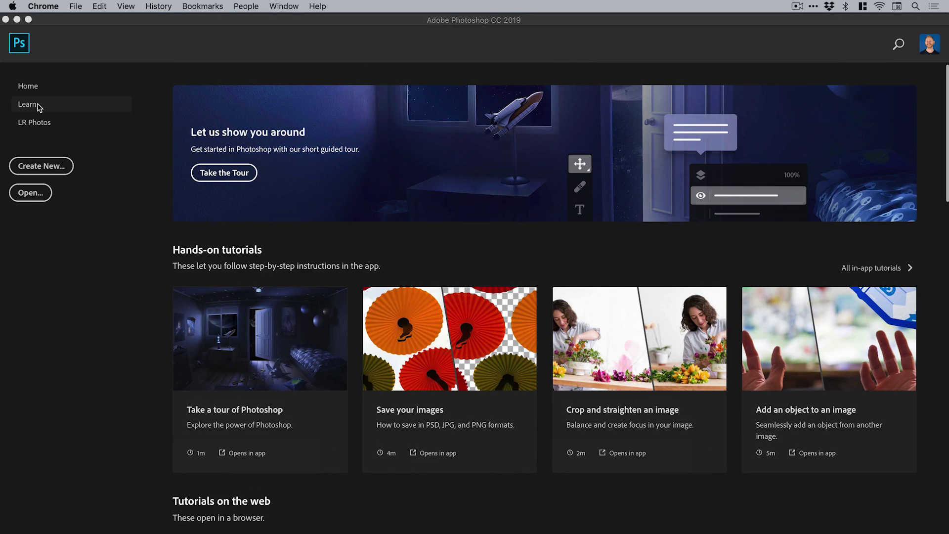
pyautogui.click(50, 168)
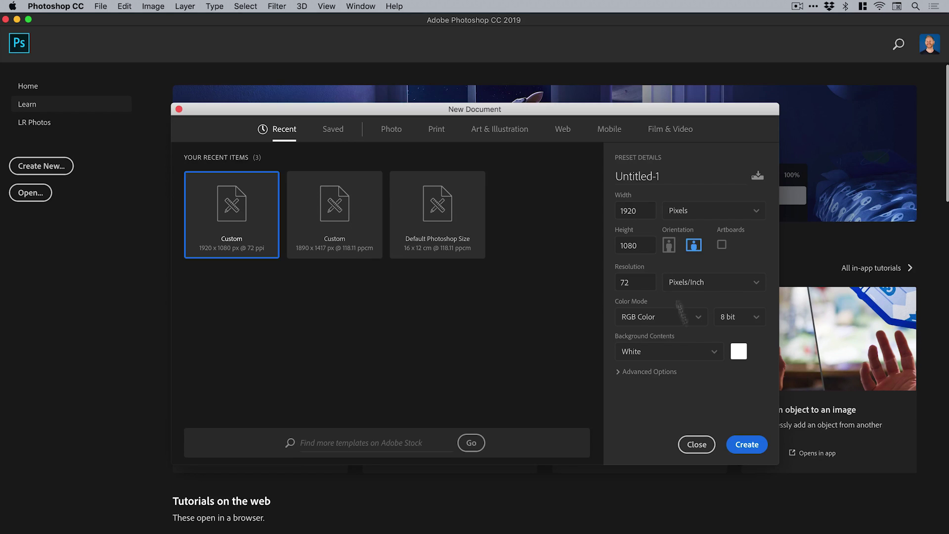
pyautogui.click(746, 444)
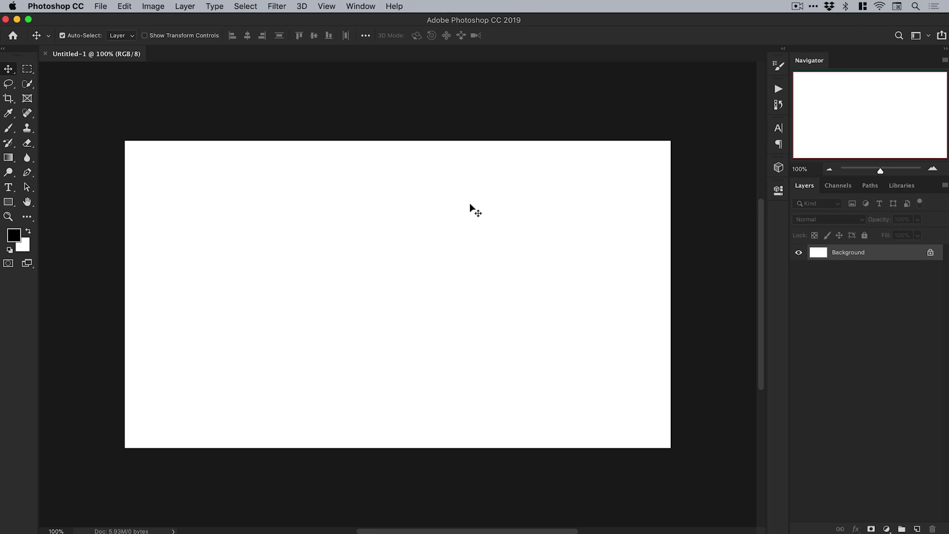
# Show the Learn panel from the Window menu and dock it beside the other panels.
pyautogui.click(367, 4)
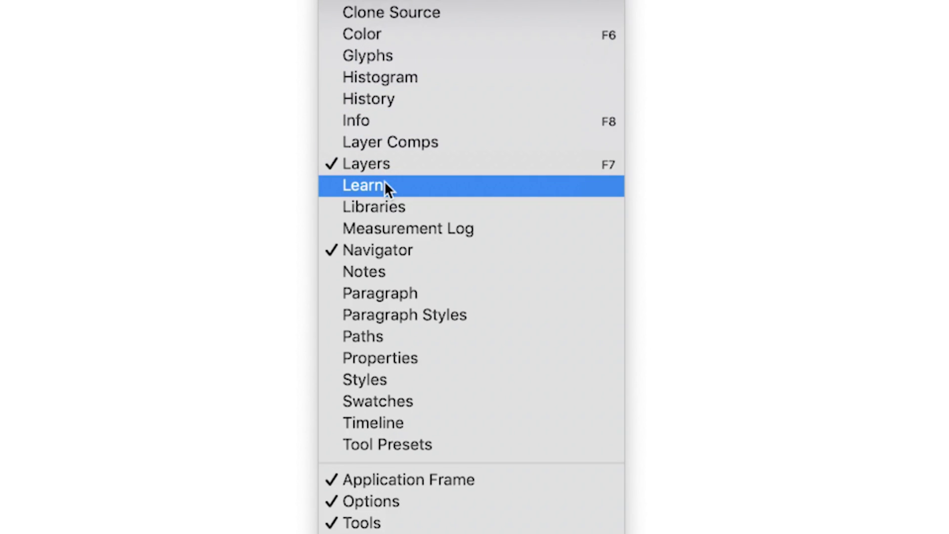
pyautogui.click(374, 249)
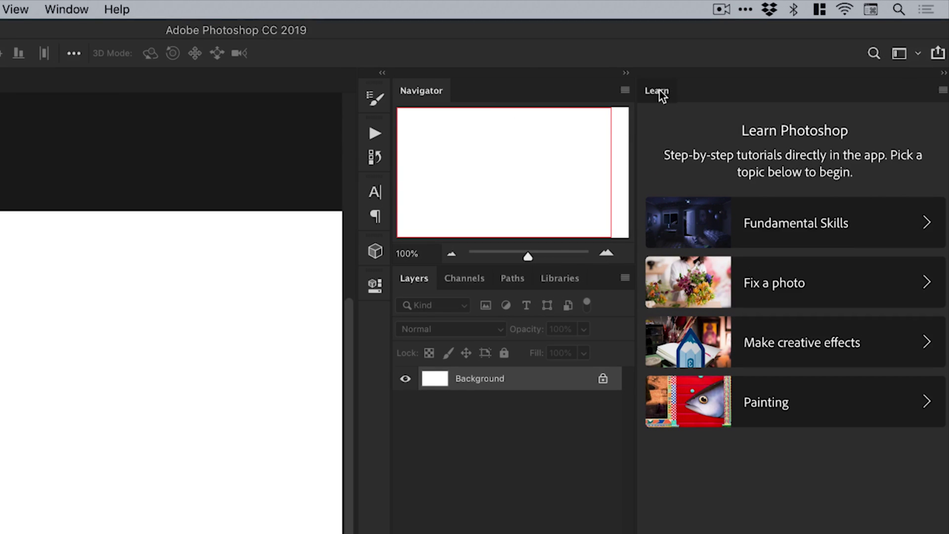
pyautogui.moveTo(659, 90)
pyautogui.mouseDown()
pyautogui.moveTo(633, 111)
pyautogui.moveTo(654, 97)
pyautogui.mouseUp()
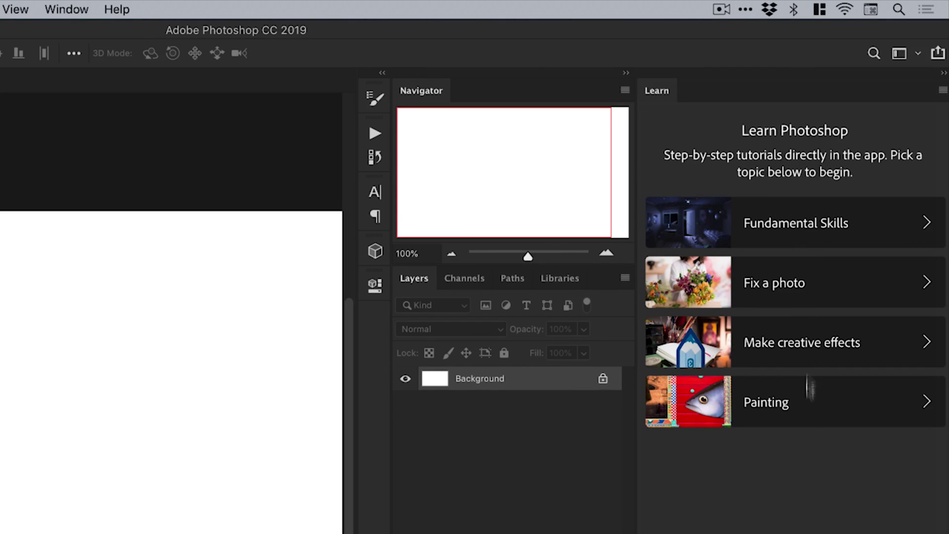
# Expand Fundamental Skills and start the Use a layer mask to add an object tutorial.
pyautogui.click(806, 411)
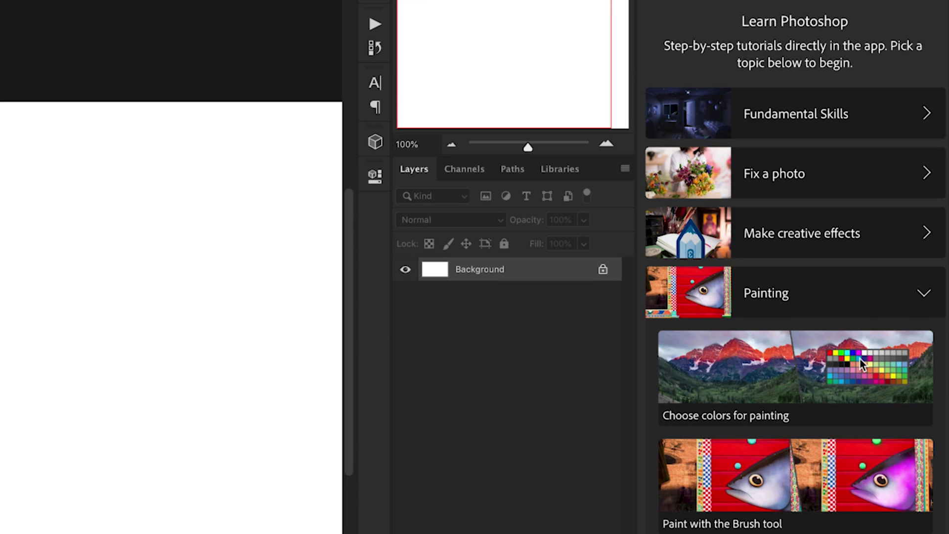
pyautogui.click(848, 232)
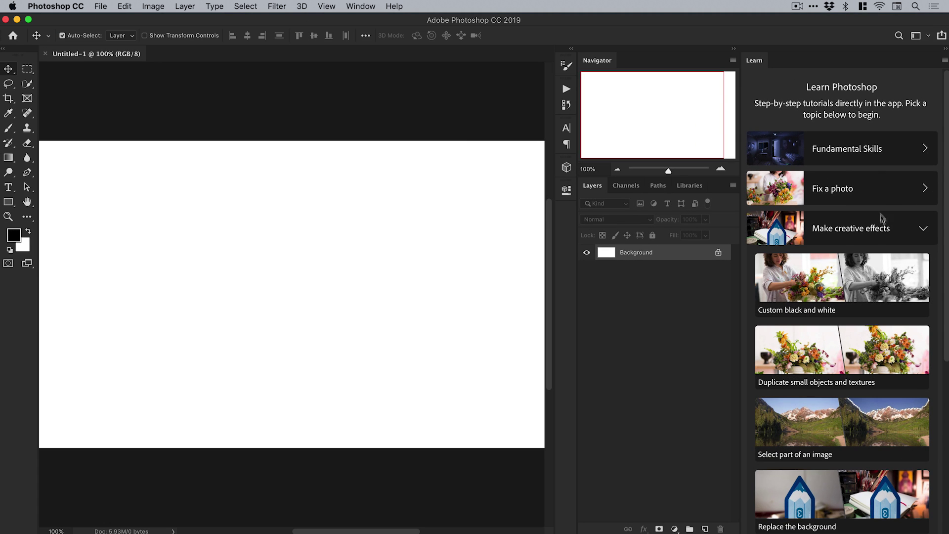
pyautogui.click(877, 154)
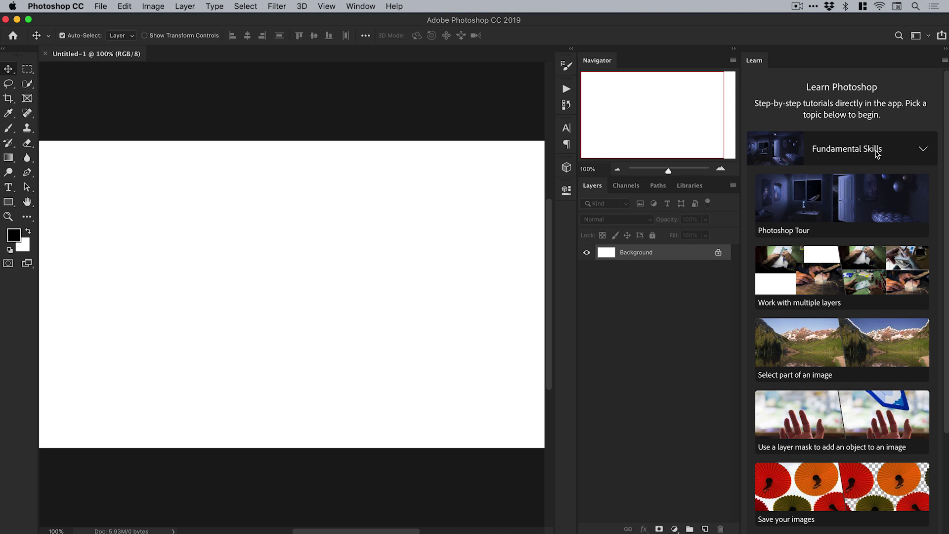
pyautogui.click(834, 415)
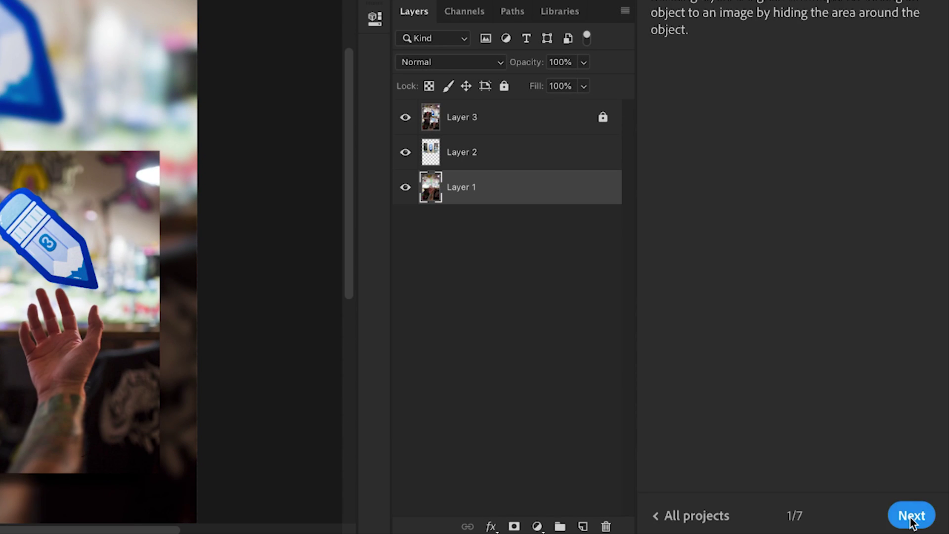
# Advance the tutorial to step 2, select Layer 2, and cancel the accidental Solid Color fill.
pyautogui.click(911, 516)
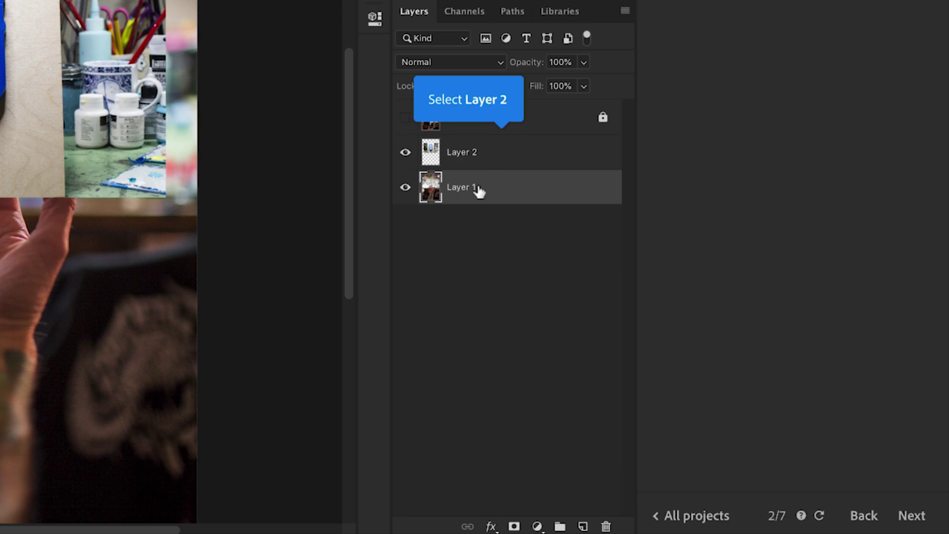
pyautogui.click(471, 152)
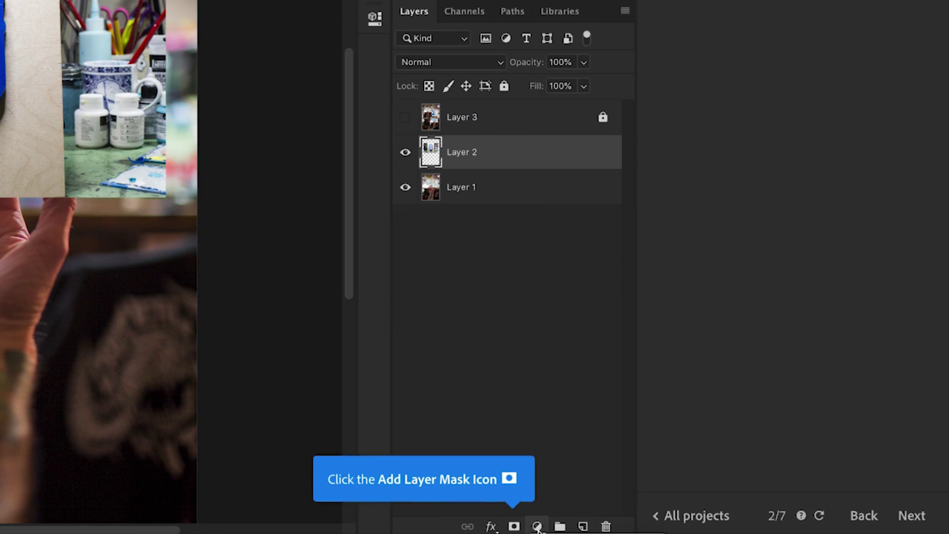
pyautogui.click(538, 528)
pyautogui.click(559, 292)
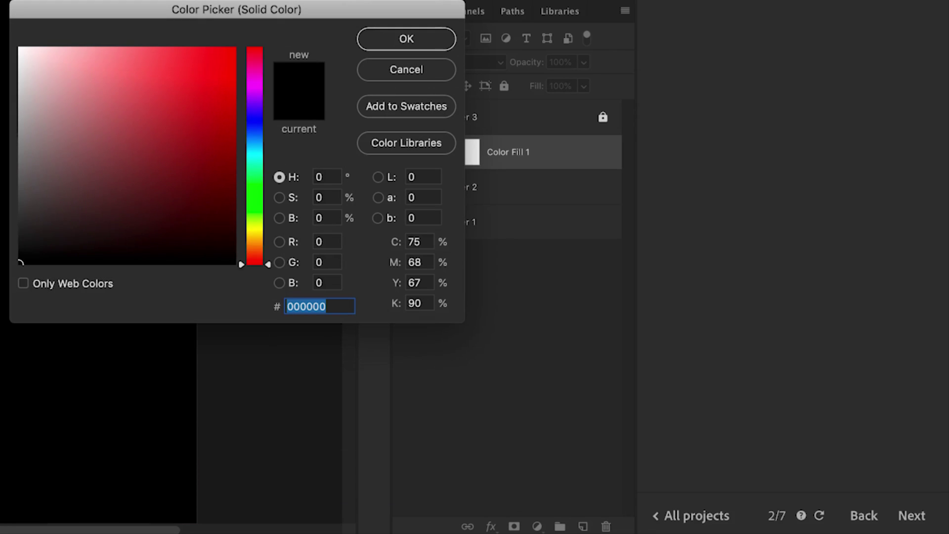
pyautogui.click(405, 68)
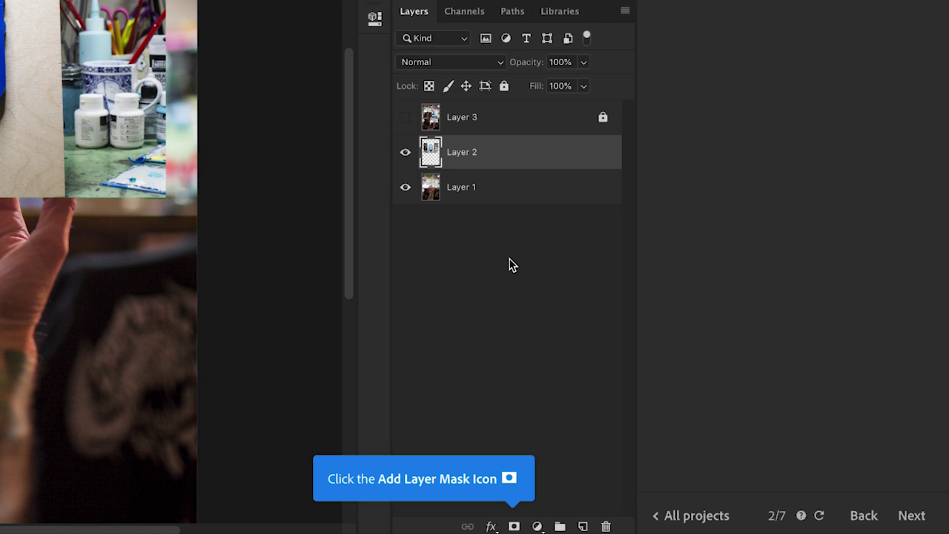
# Add a layer mask to Layer 2, reach the Edit the mask step, then exit to All projects.
pyautogui.click(514, 527)
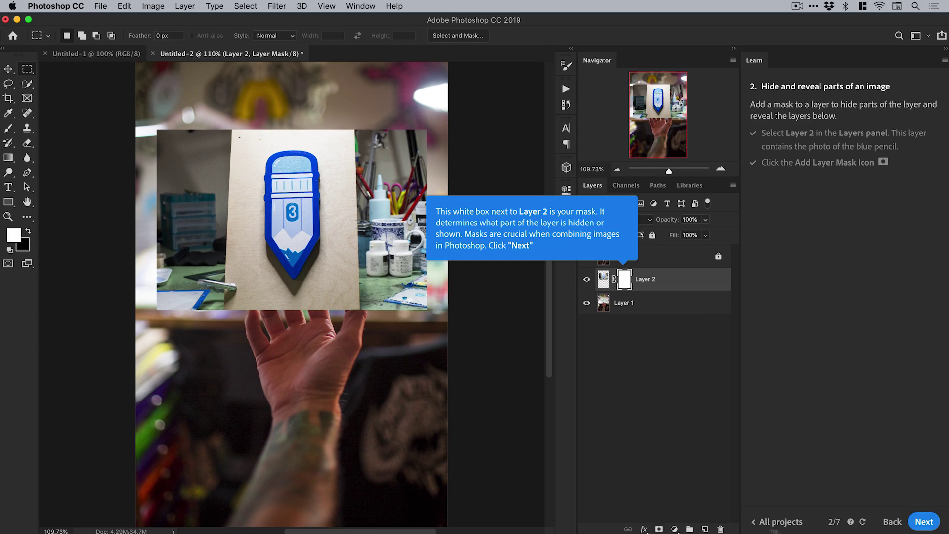
pyautogui.click(924, 522)
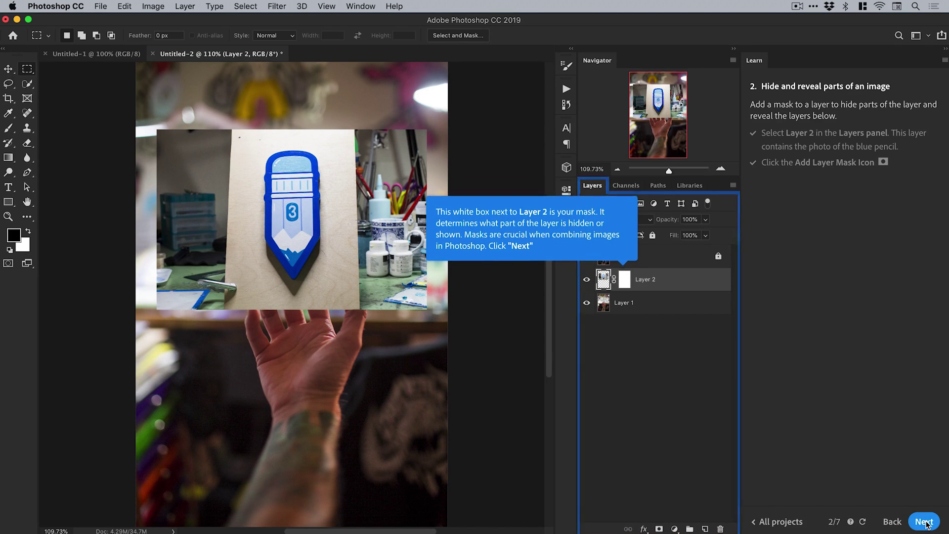
pyautogui.click(924, 522)
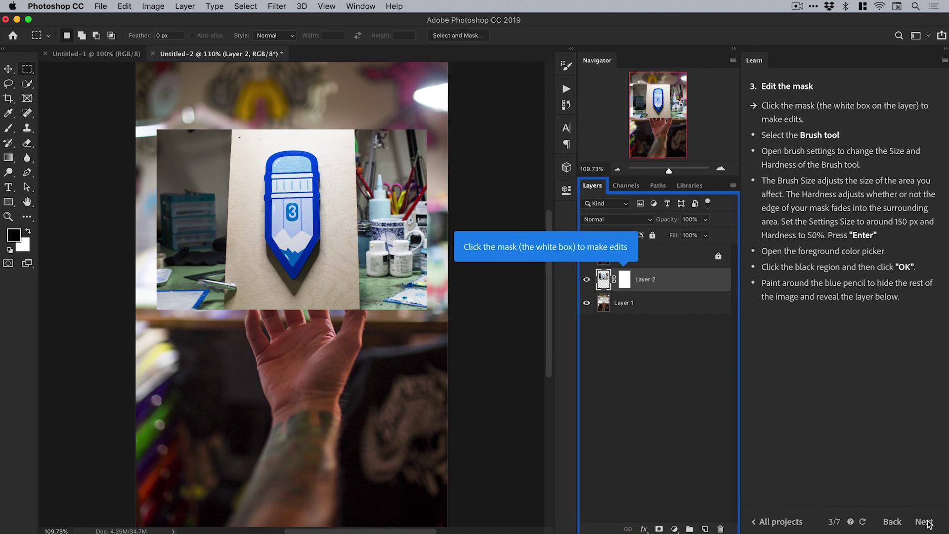
pyautogui.click(774, 523)
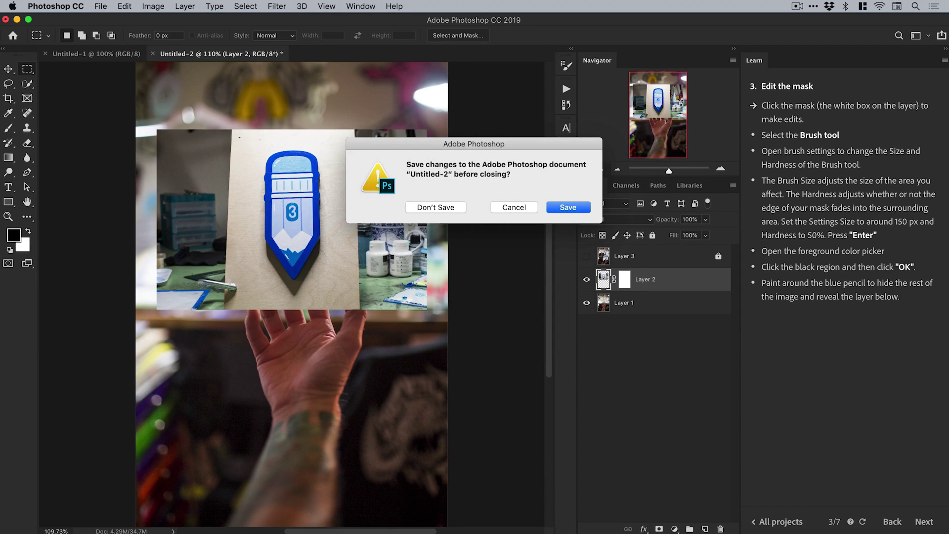
# Close Untitled-2 without saving, then collapse Fundamental Skills and expand Make creative effects.
pyautogui.click(428, 207)
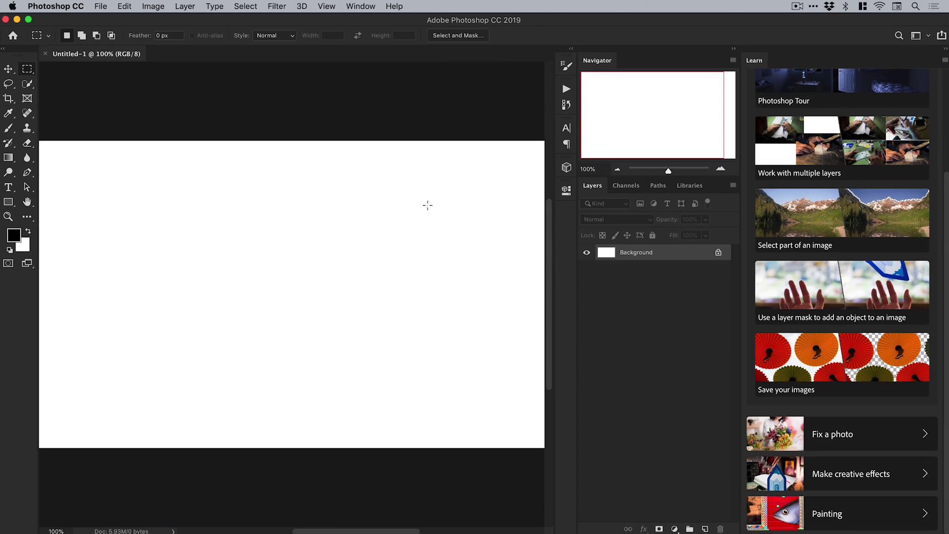
pyautogui.scroll(5, 844, 321)
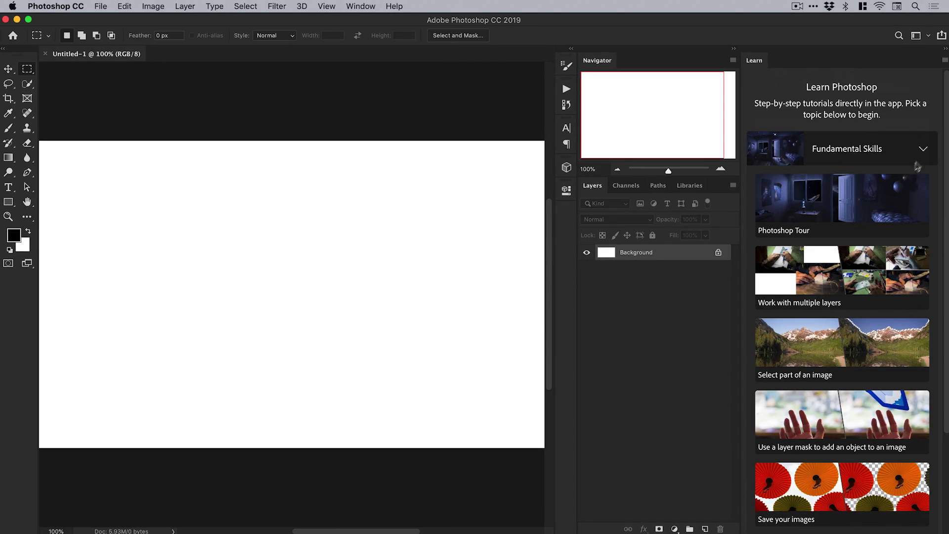
pyautogui.click(929, 150)
pyautogui.click(927, 230)
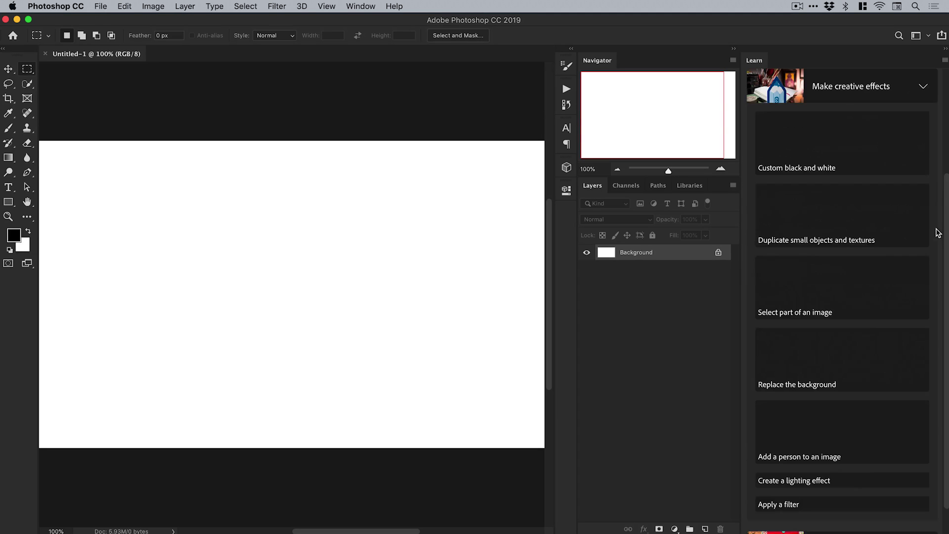
pyautogui.click(833, 283)
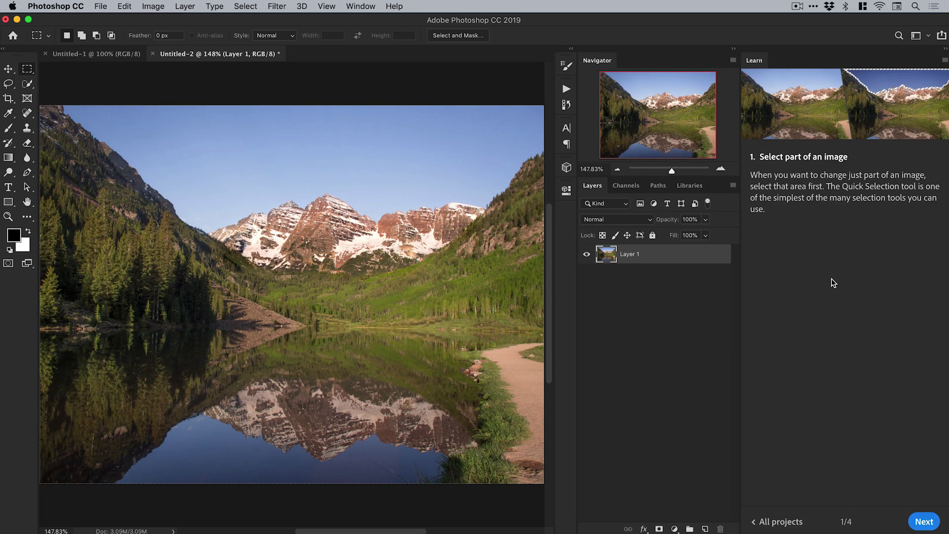